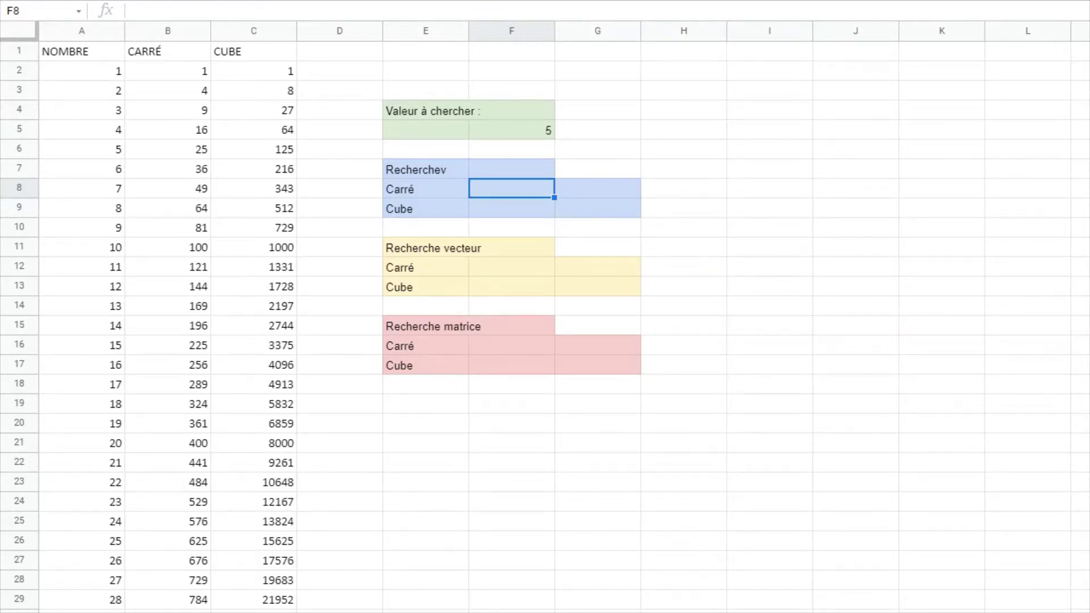
# Enter =RECHERCHEV(F5;A:C;2;FAUX) in F8 to return the searched value's square.
pyautogui.write('=')
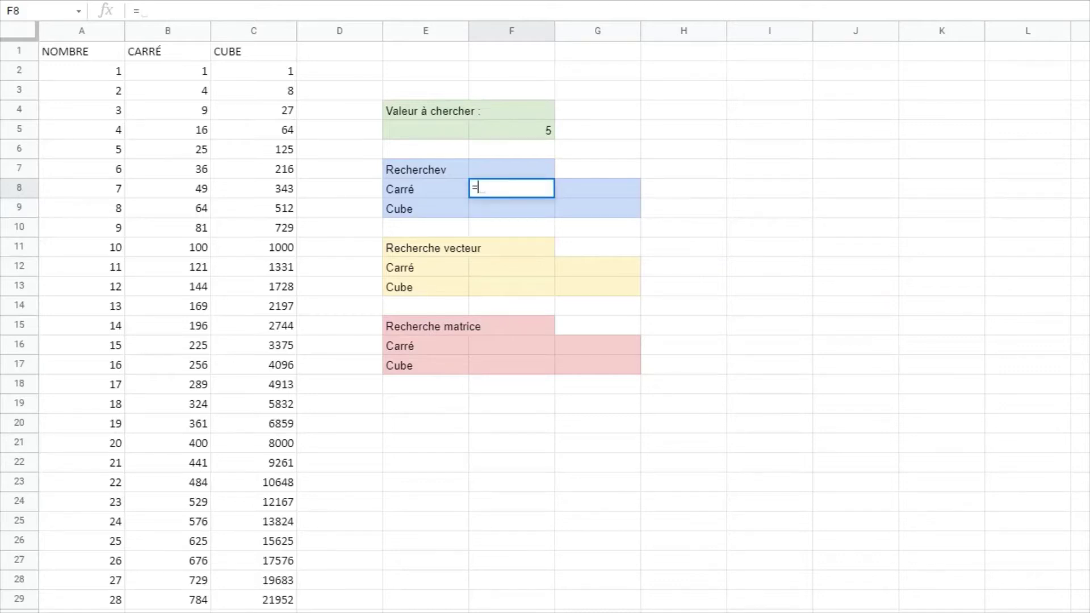
pyautogui.write('rev')
pyautogui.write('herch')
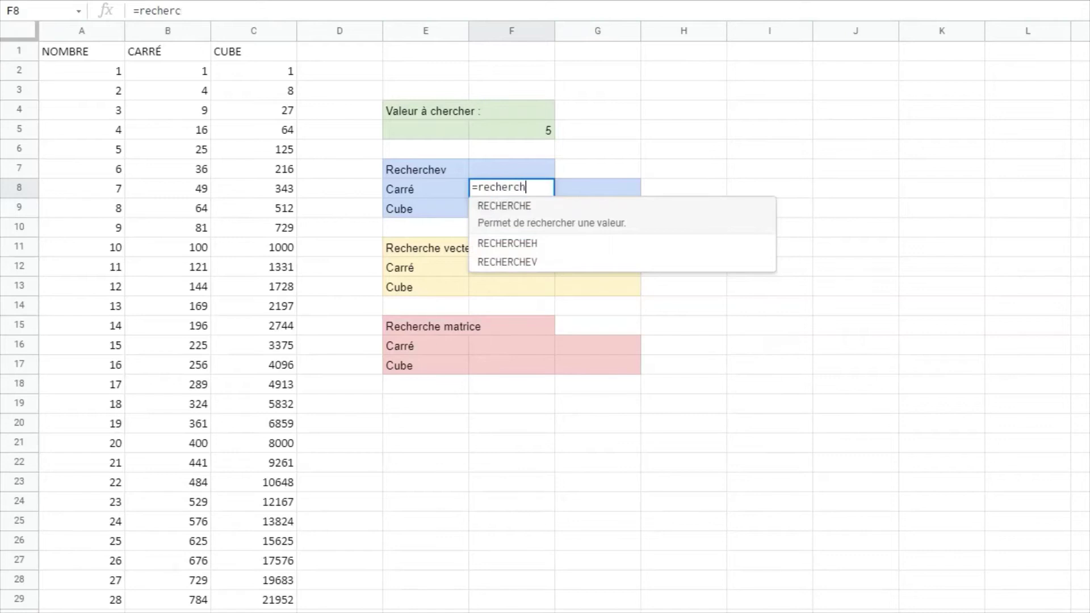
pyautogui.write('ev(')
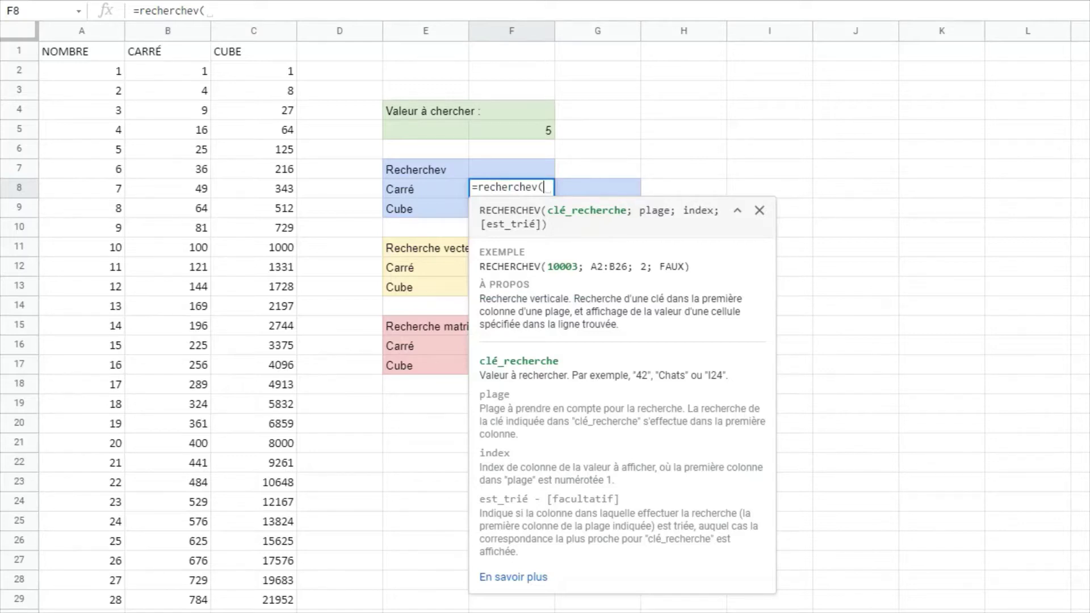
pyautogui.click(511, 130)
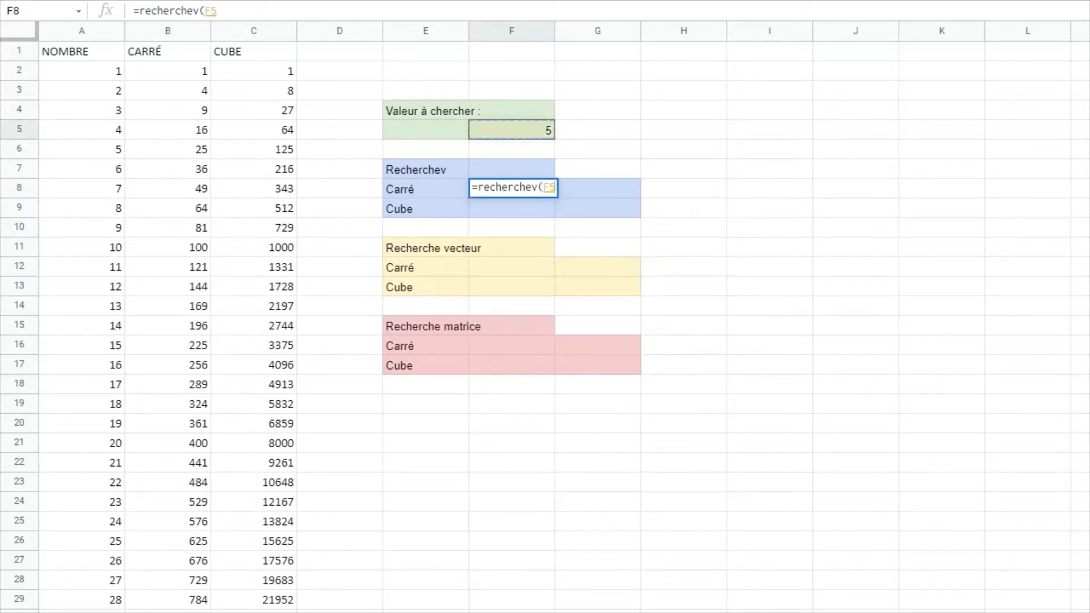
pyautogui.write(';')
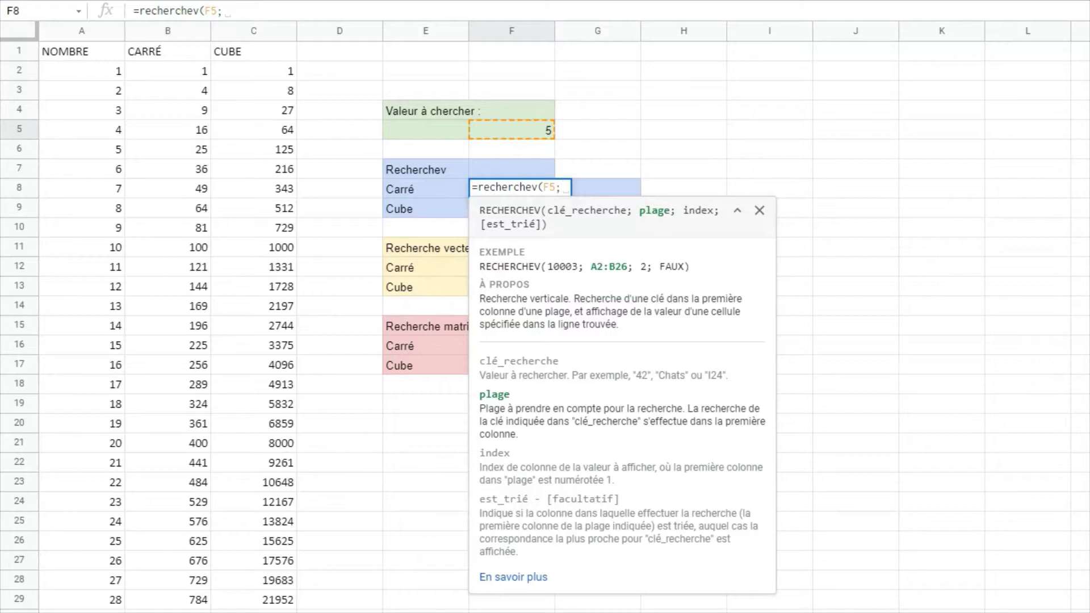
pyautogui.click(63, 28)
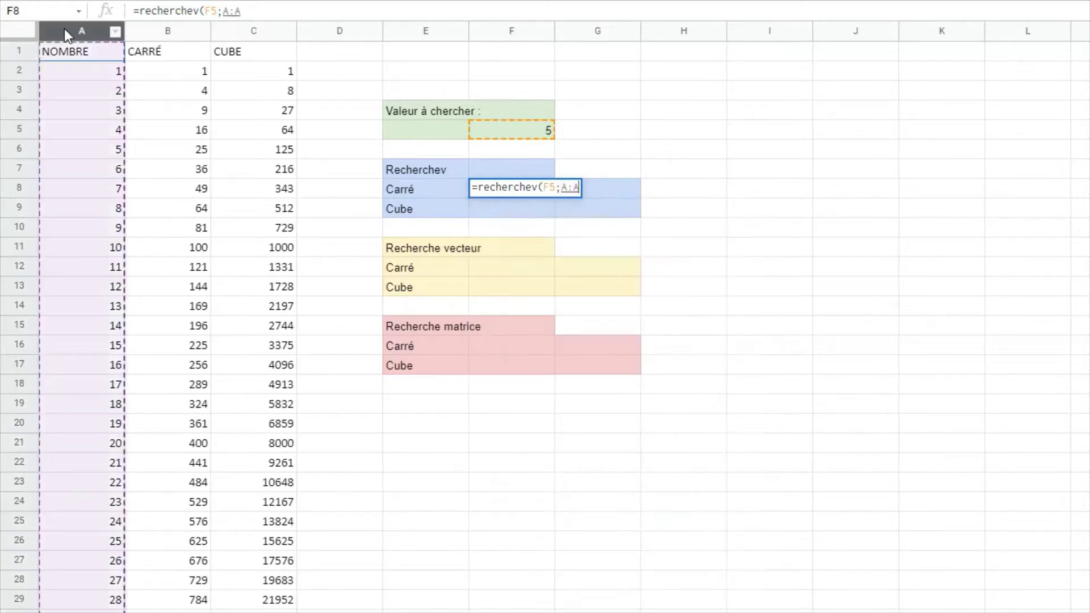
pyautogui.moveTo(121, 41)
pyautogui.mouseDown()
pyautogui.moveTo(242, 38)
pyautogui.moveTo(195, 37)
pyautogui.moveTo(233, 35)
pyautogui.mouseUp()
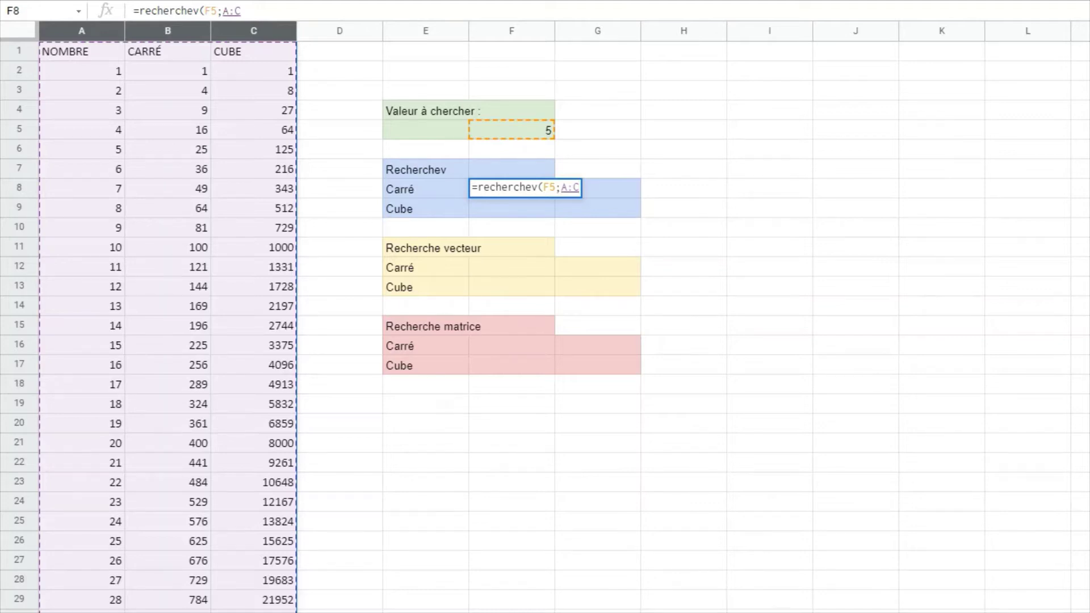
pyautogui.write(';')
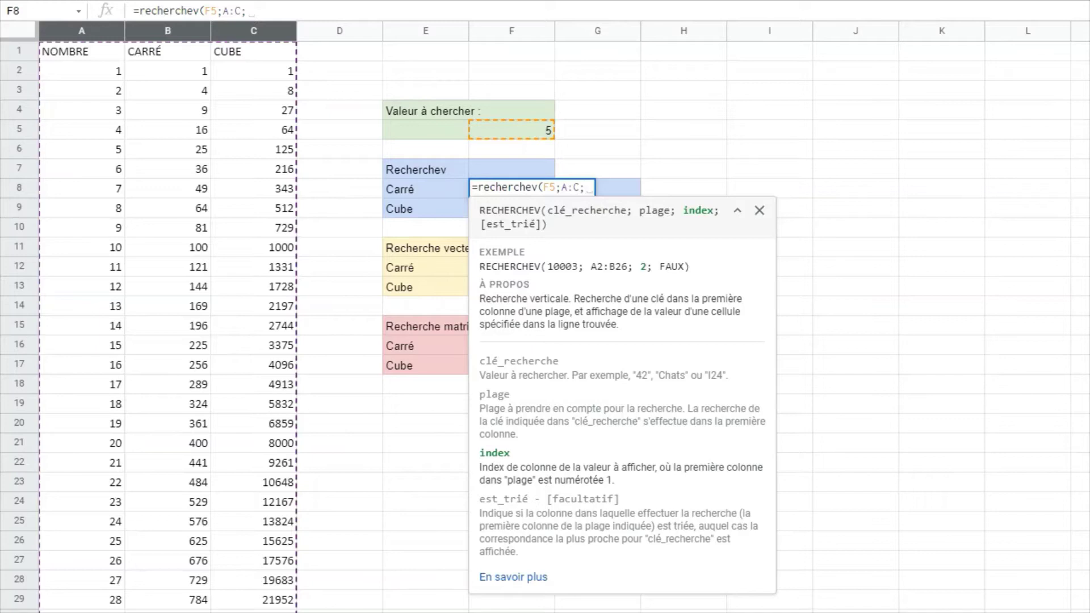
pyautogui.write('2')
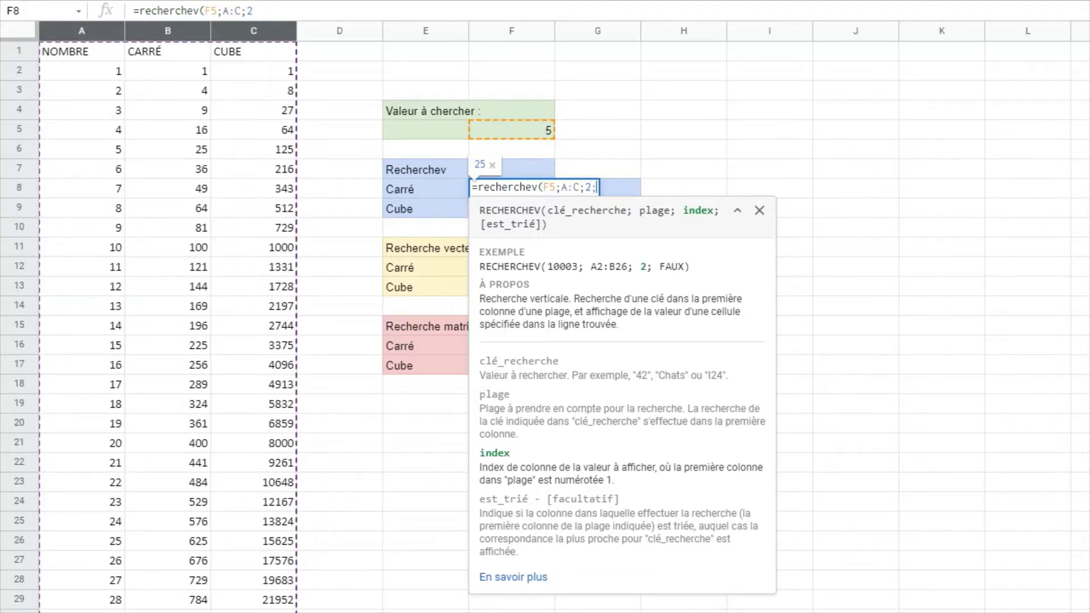
pyautogui.write(';')
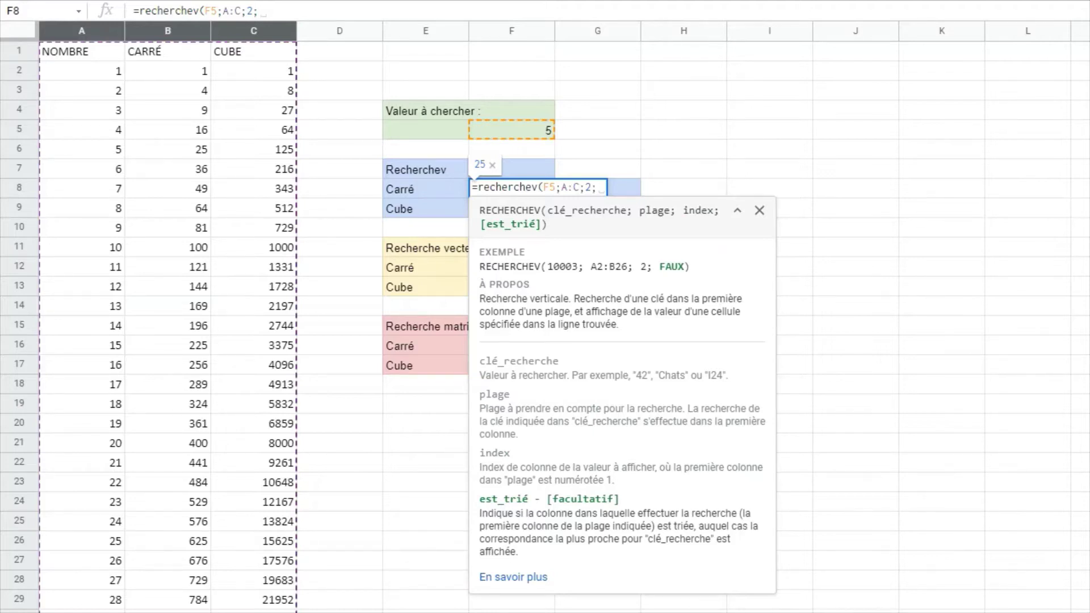
pyautogui.write('faux')
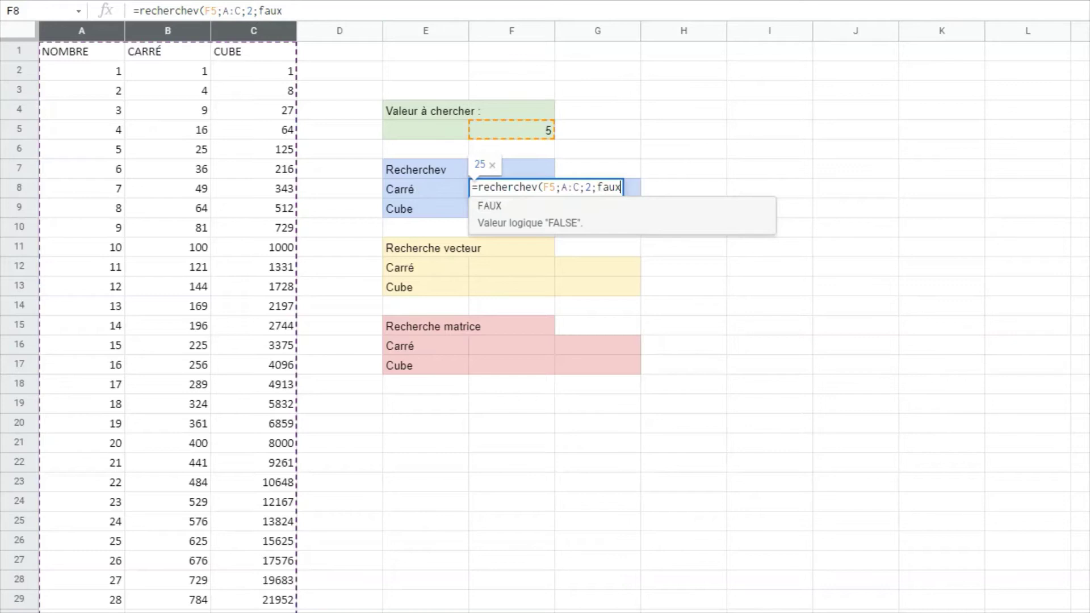
pyautogui.write(')')
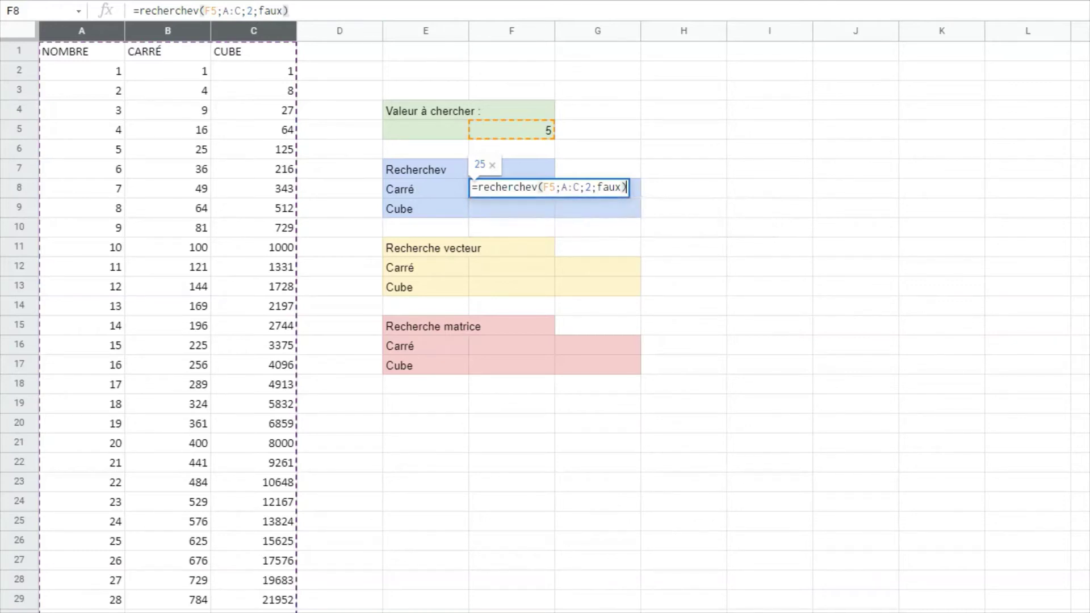
pyautogui.press('Return')
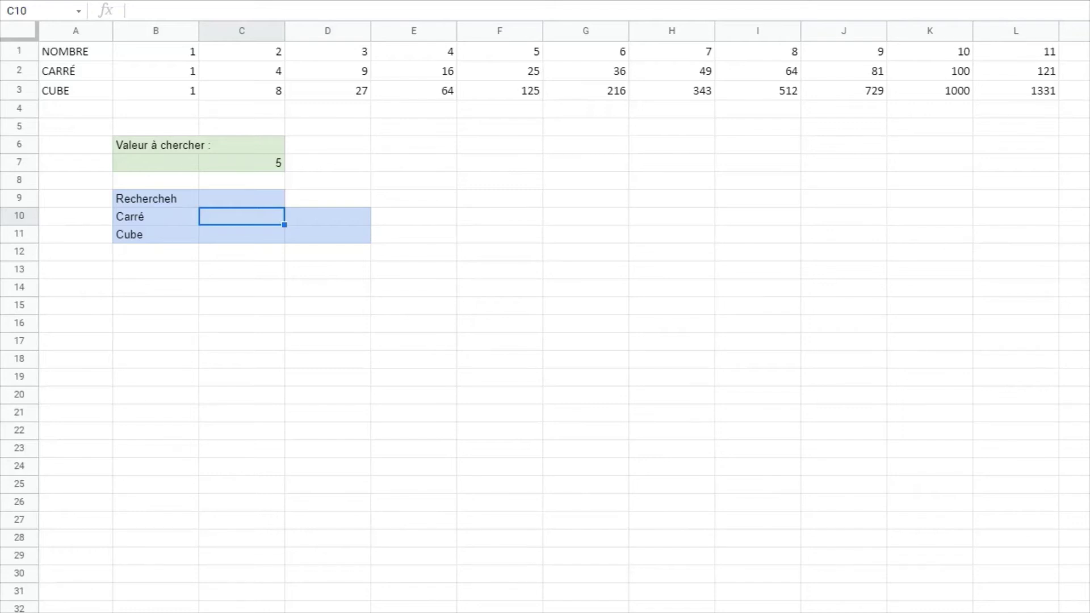
# Enter =RECHERCHEH(C7;1:3;2;Faux) in C10 to look up the square across rows 1–3.
pyautogui.write('=rech')
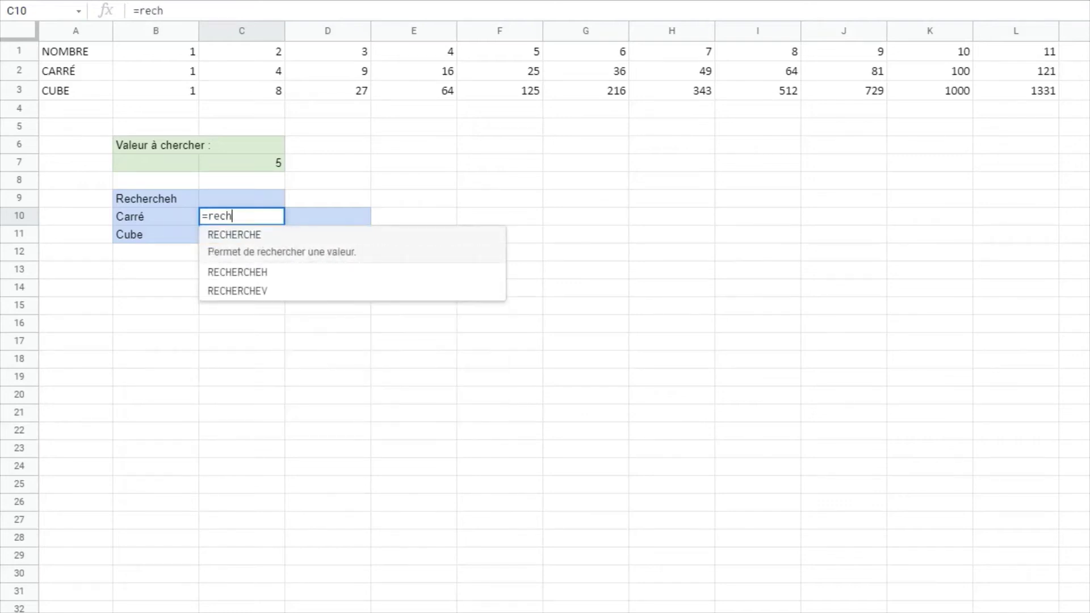
pyautogui.write('ercheh')
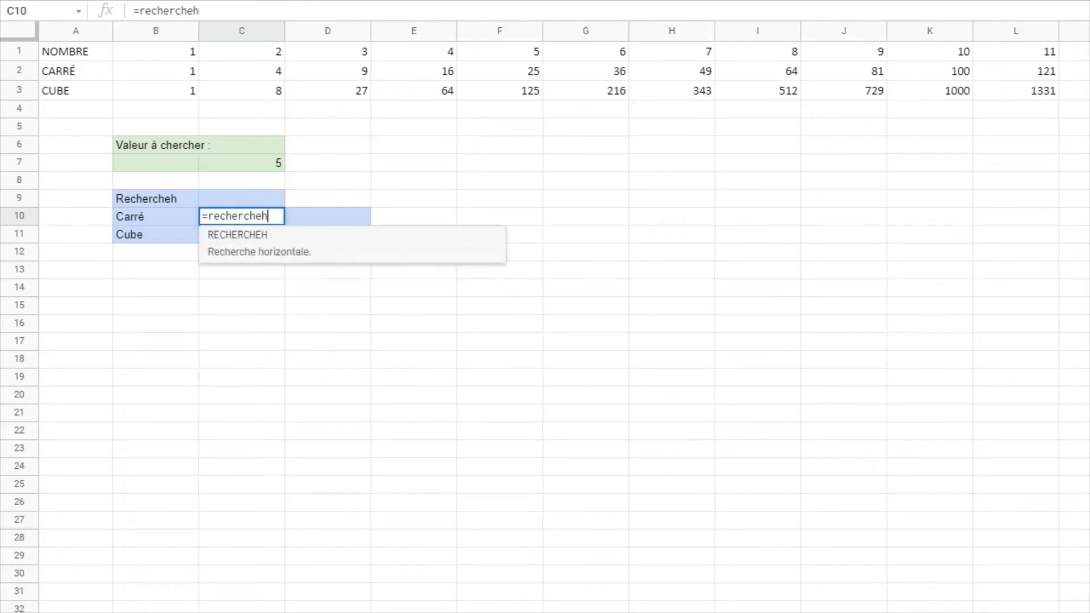
pyautogui.write('(')
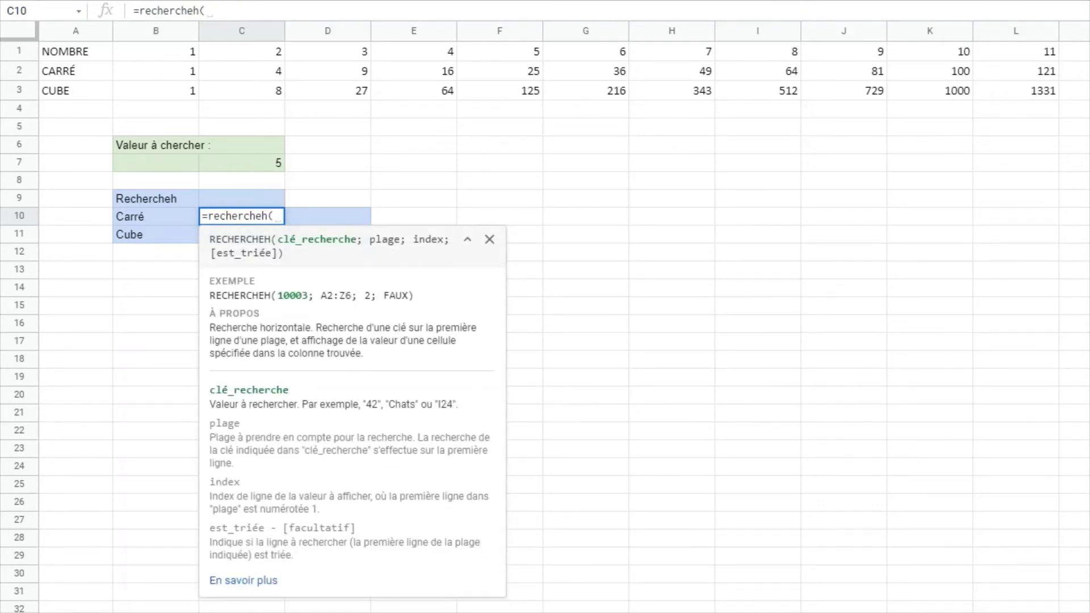
pyautogui.click(241, 162)
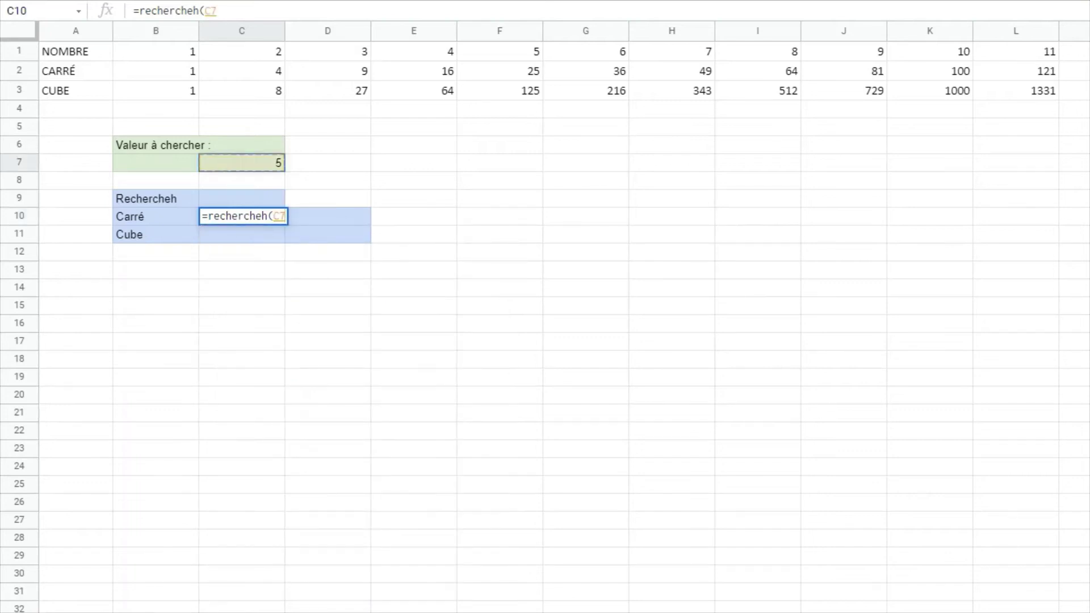
pyautogui.write(';')
pyautogui.click(23, 53)
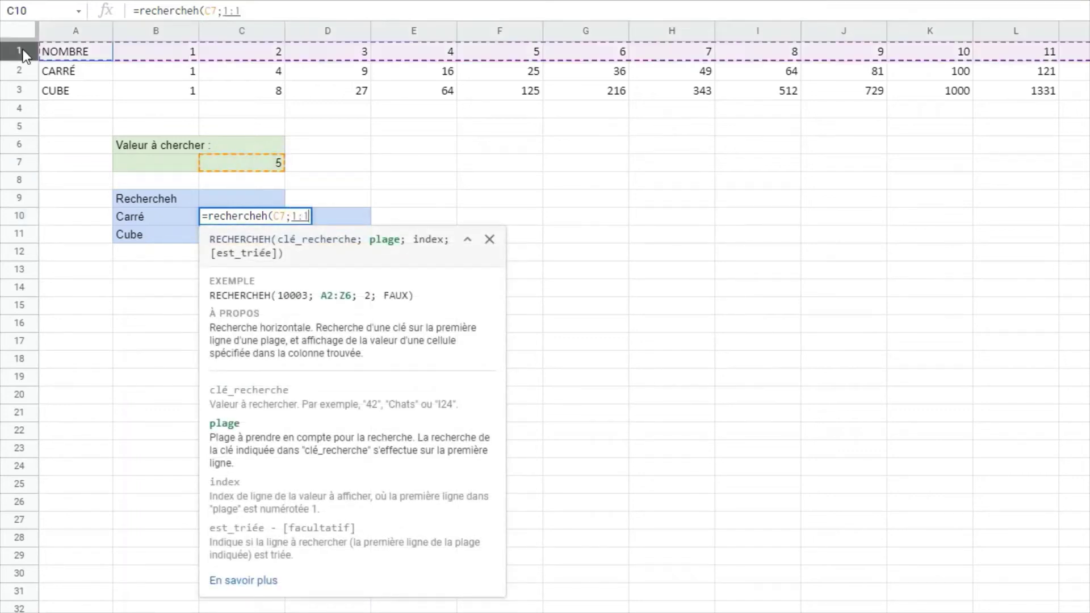
pyautogui.moveTo(23, 54); pyautogui.dragTo(20, 91)
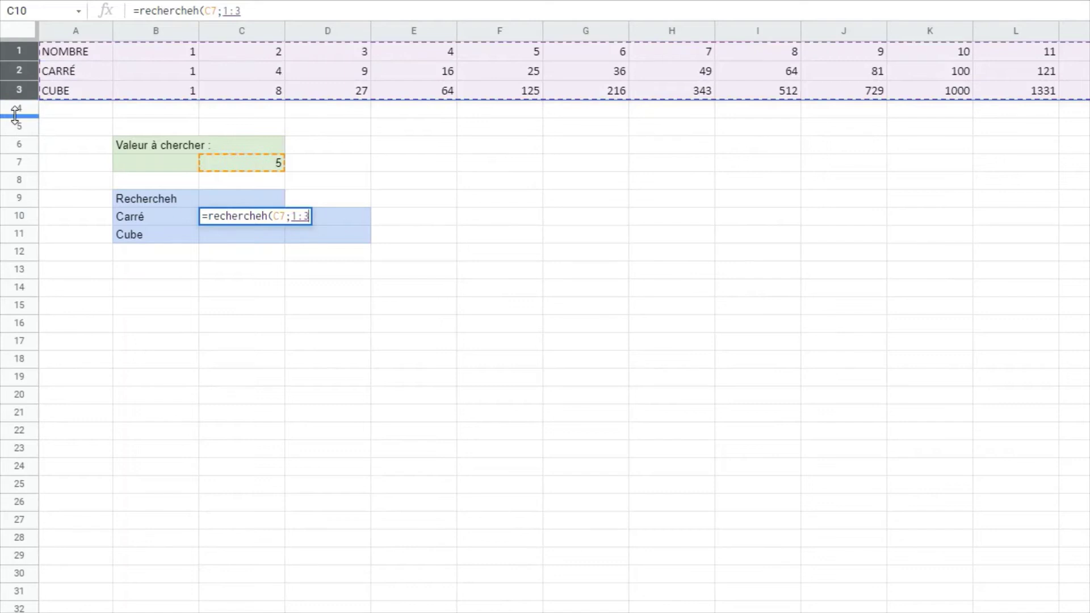
pyautogui.write(';2')
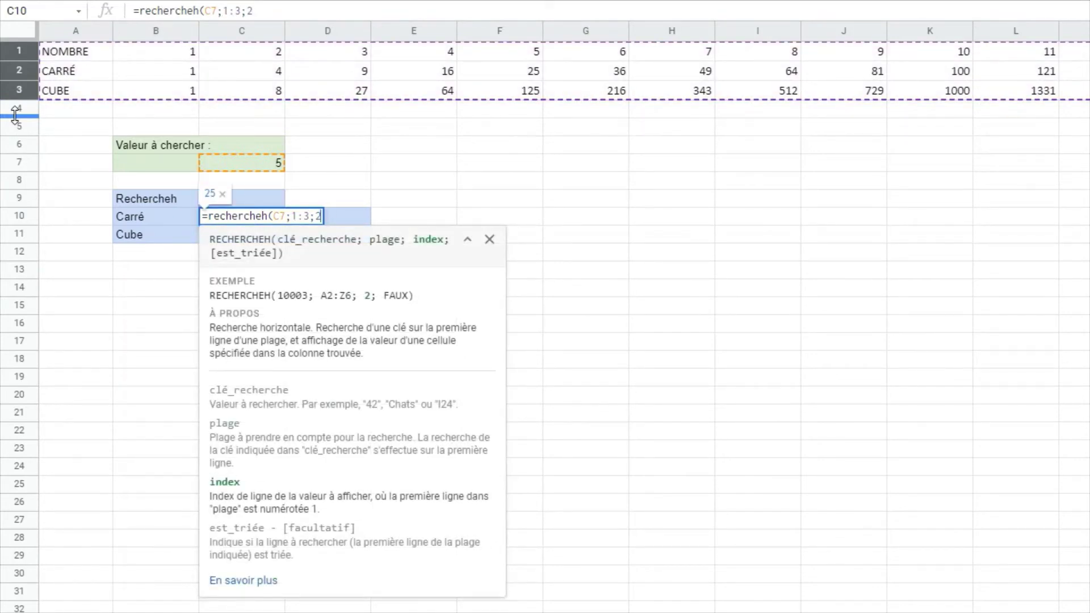
pyautogui.write(';')
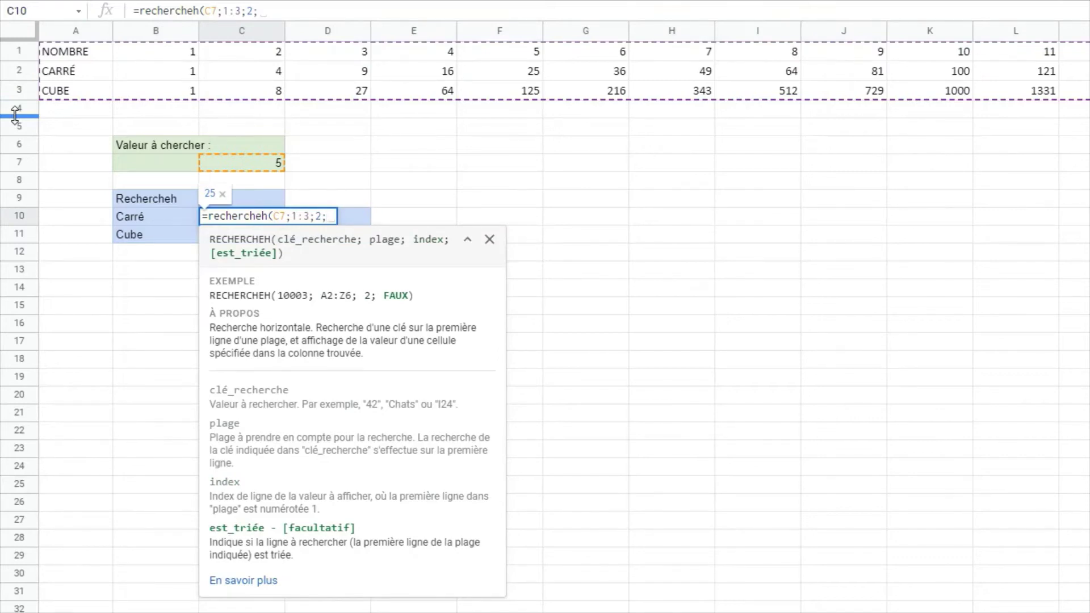
pyautogui.write('F')
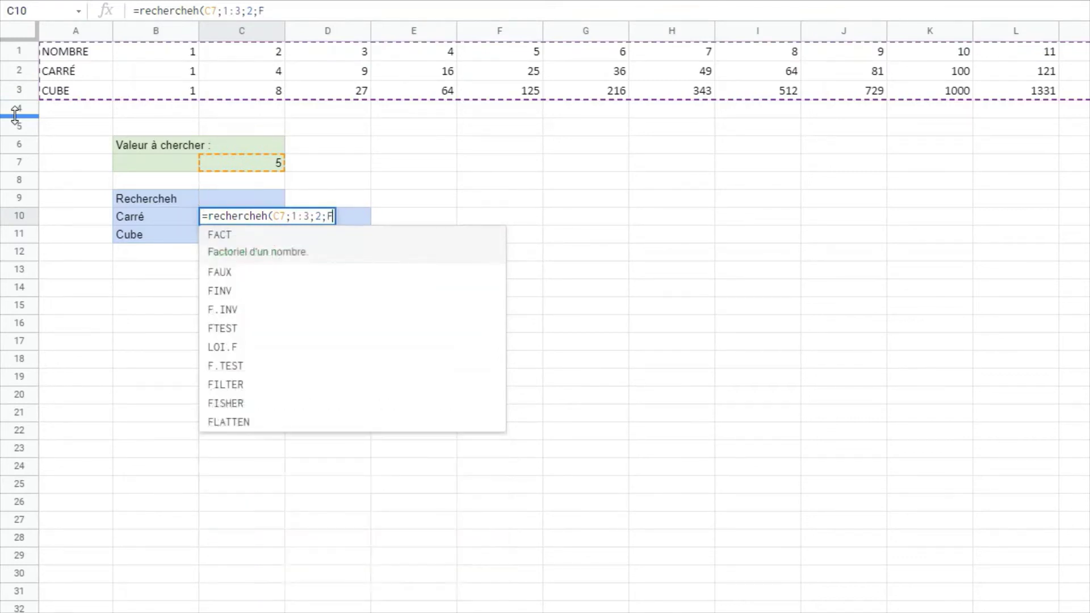
pyautogui.write('aux)')
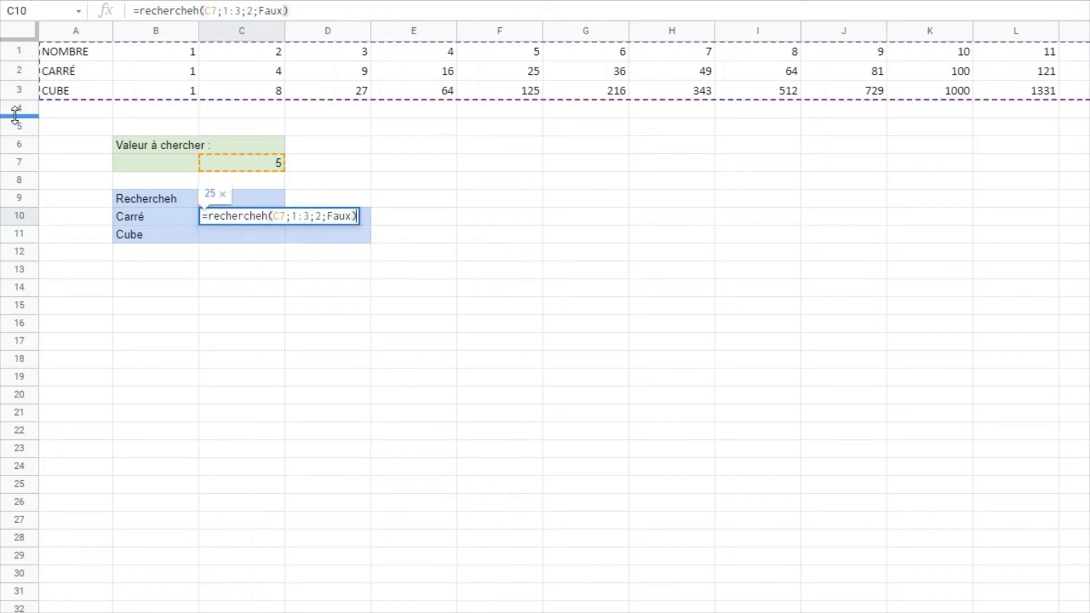
pyautogui.press('Return')
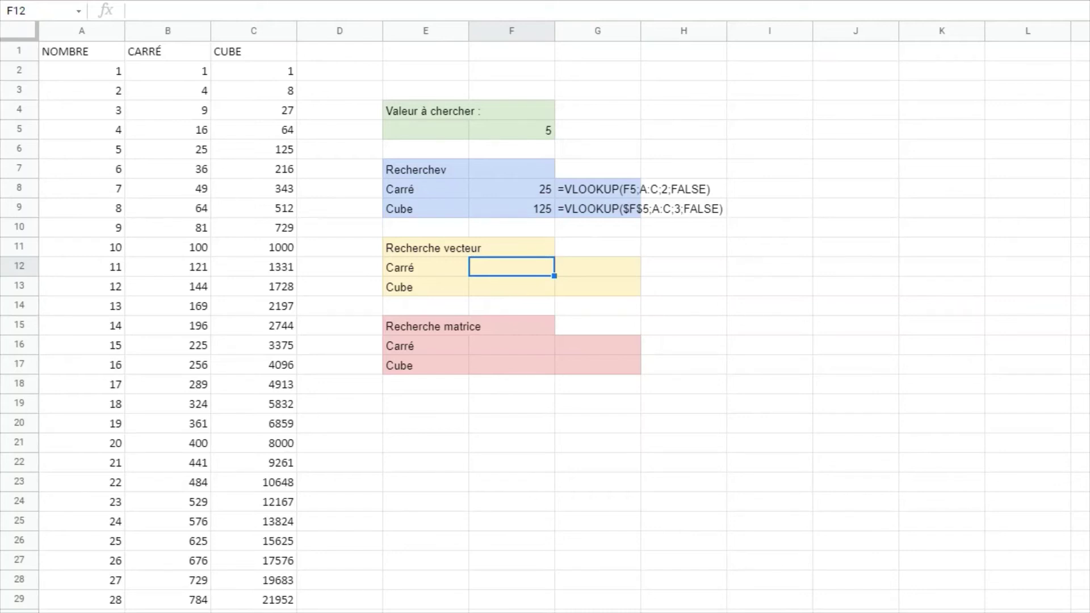
# Enter the vector lookup =RECHERCHE(F5;A:A;B:B) in the Recherche vecteur Carré cell.
pyautogui.press('Return')
pyautogui.write('=reche')
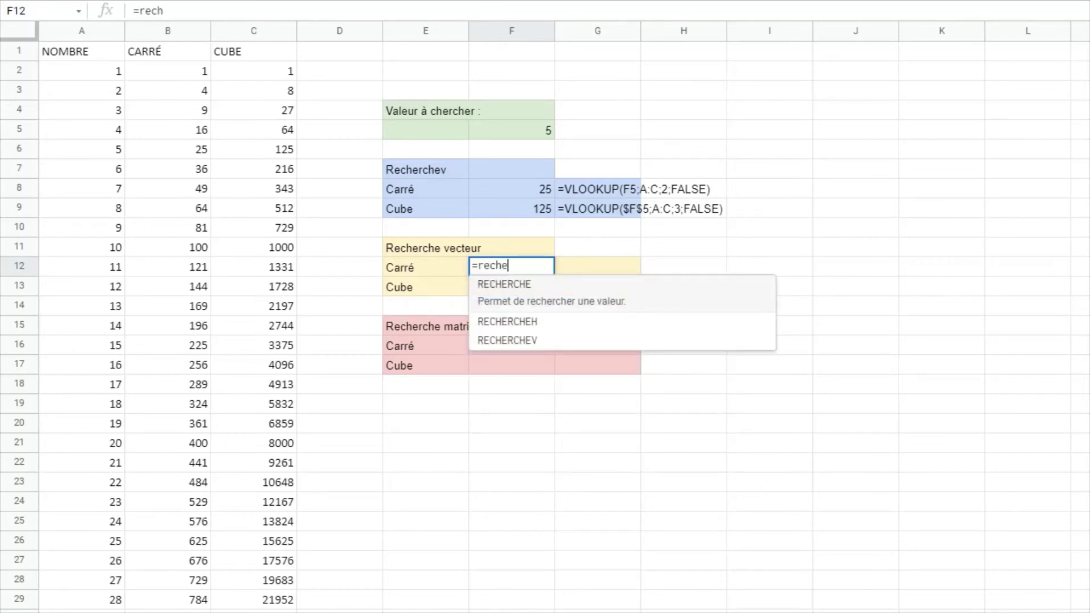
pyautogui.write('rche(')
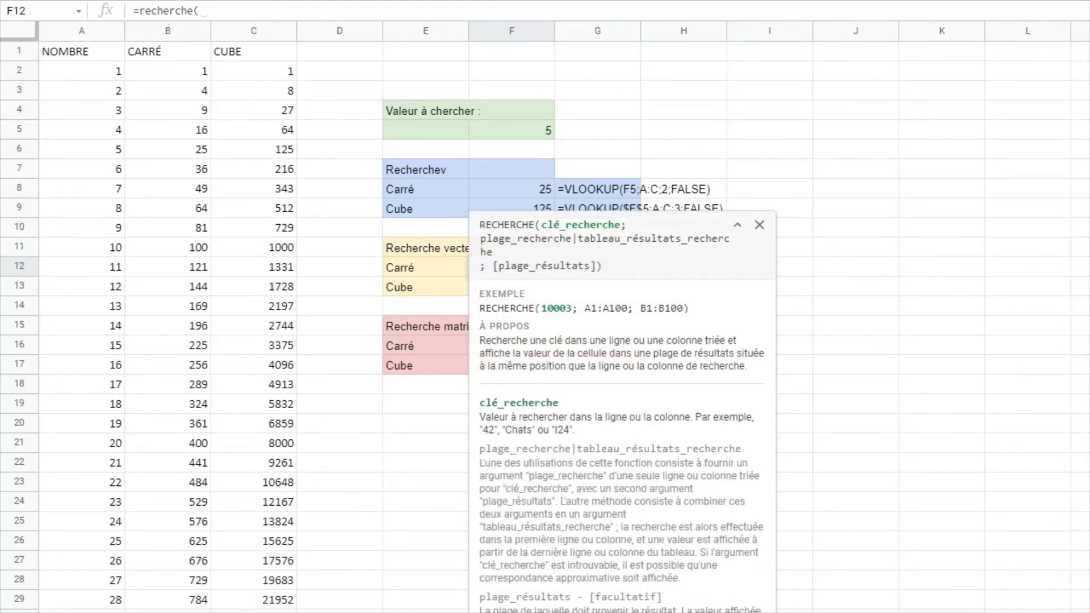
pyautogui.click(509, 134)
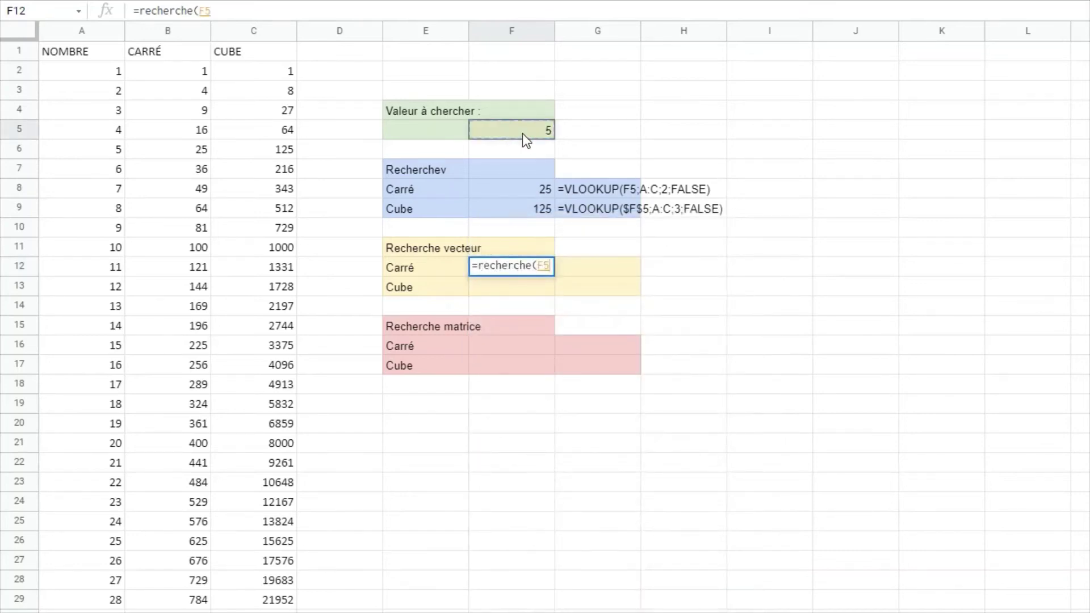
pyautogui.write(';')
pyautogui.moveTo(167, 31)
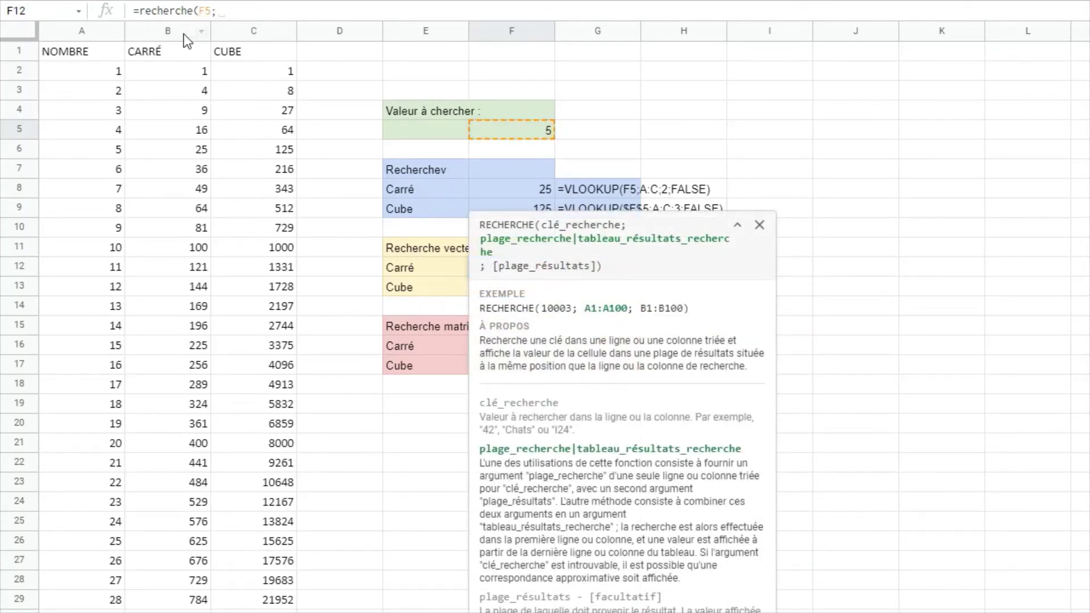
pyautogui.click(78, 31)
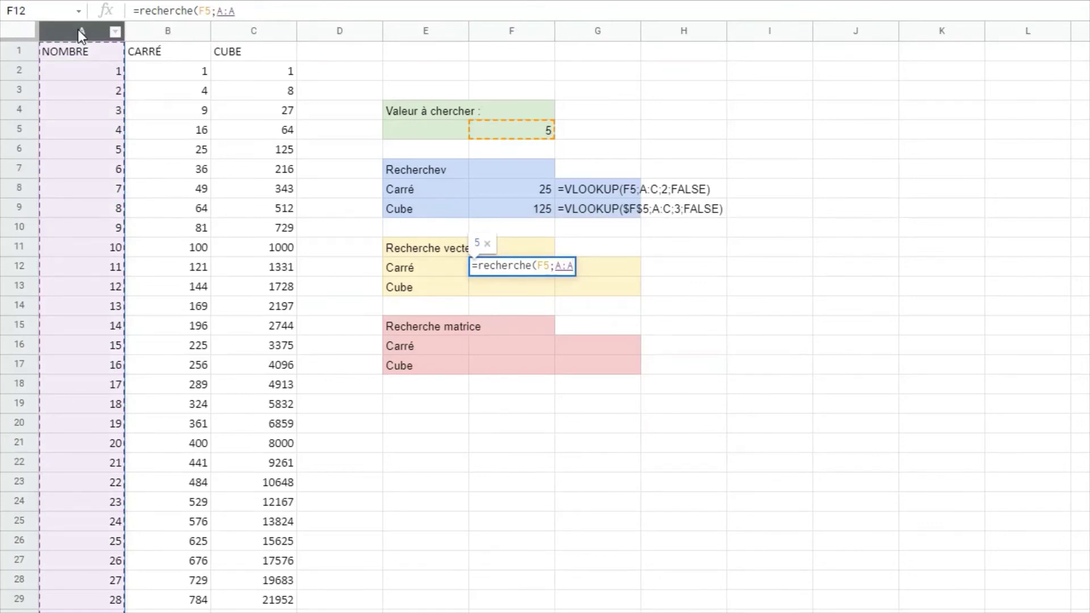
pyautogui.write(';')
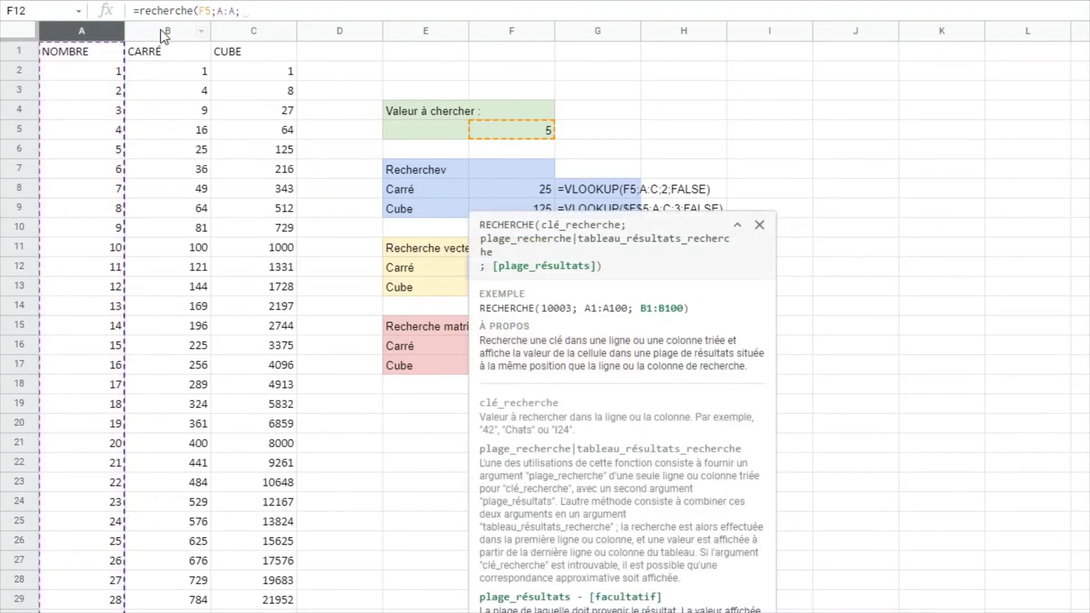
pyautogui.click(164, 33)
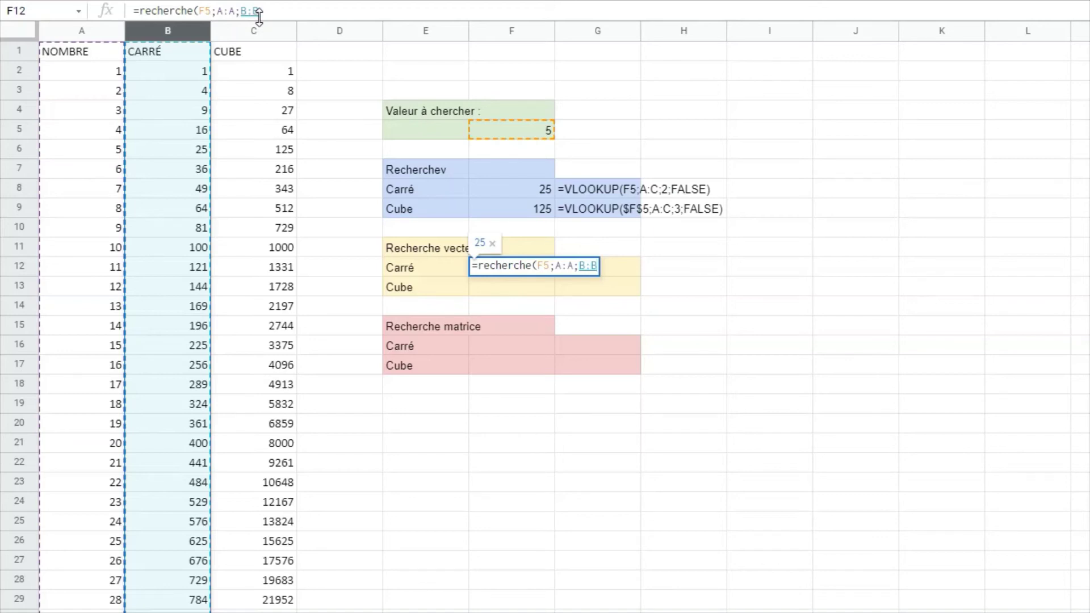
pyautogui.write(')')
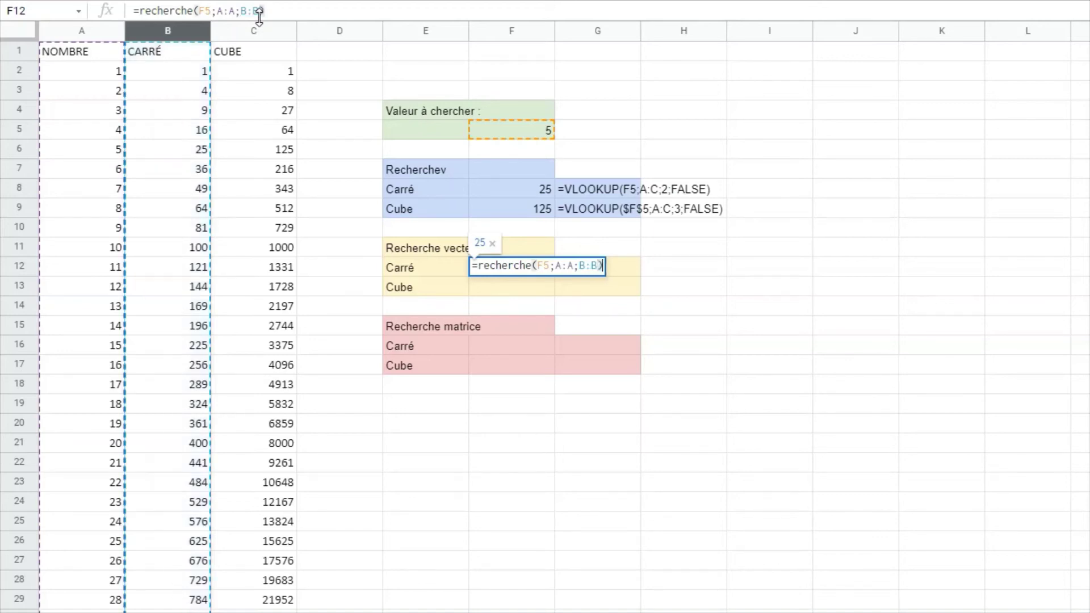
pyautogui.press('Return')
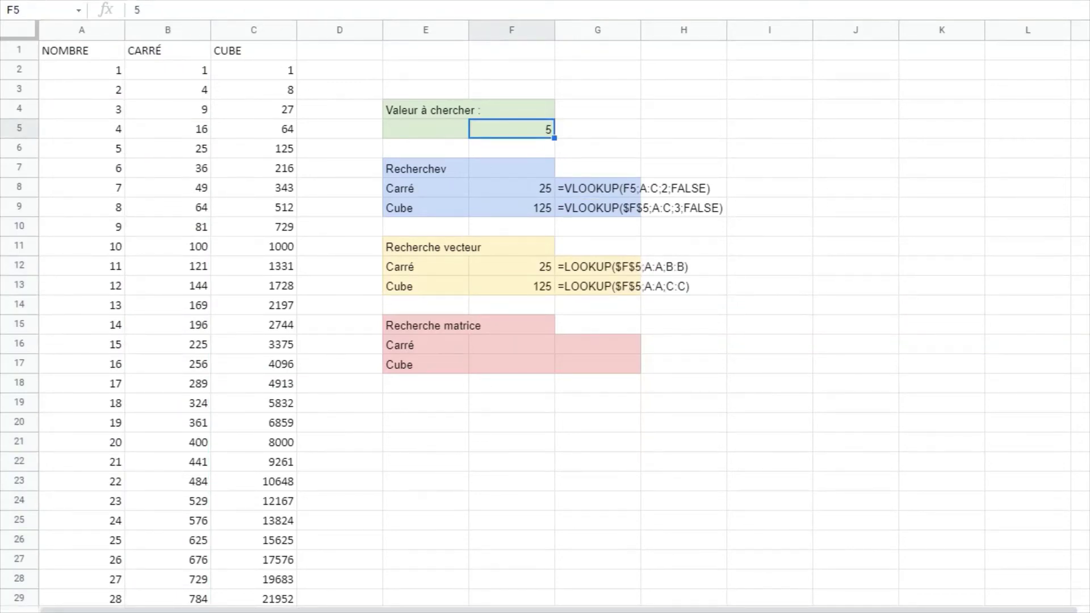
# Change the searched value in F5 to 2,25.
pyautogui.write('2,')
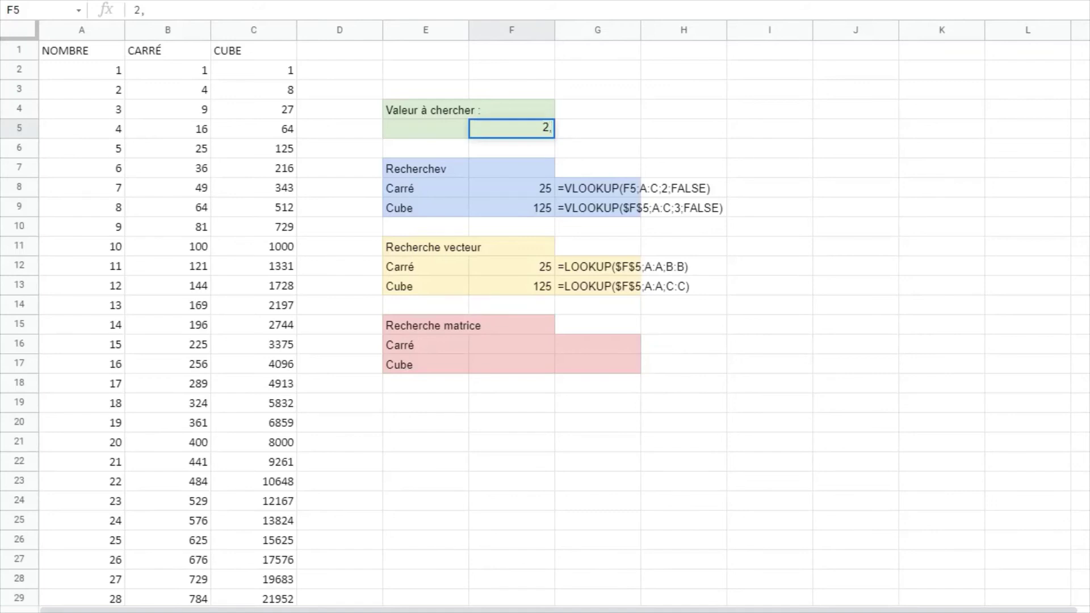
pyautogui.write('25')
pyautogui.press('Return')
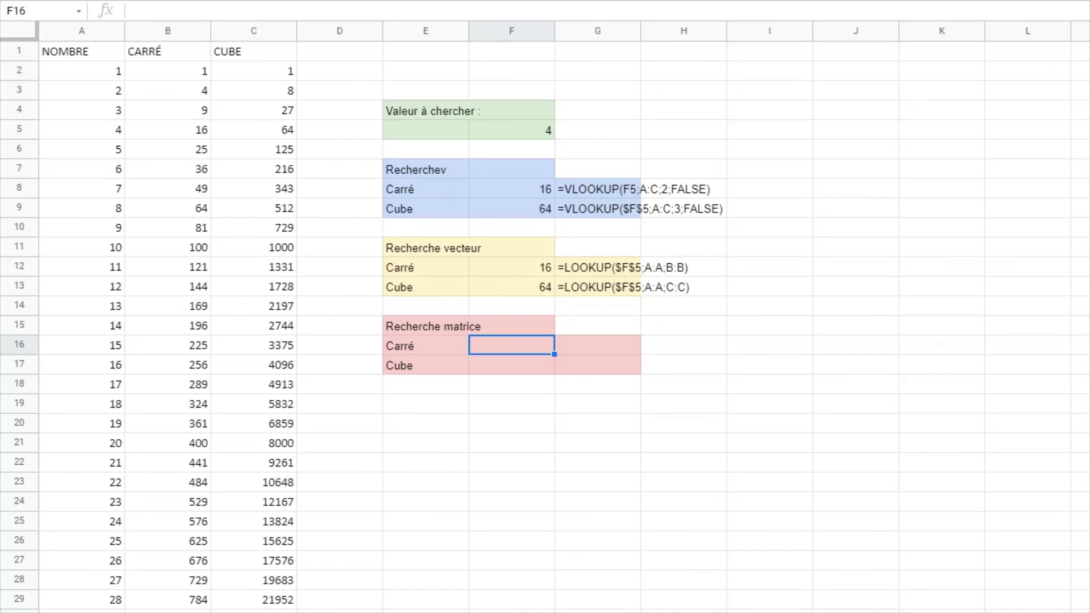
# Enter =RECHERCHE(F5;A:B) in the Recherche matrice Carré cell to return the square.
pyautogui.write('=rech')
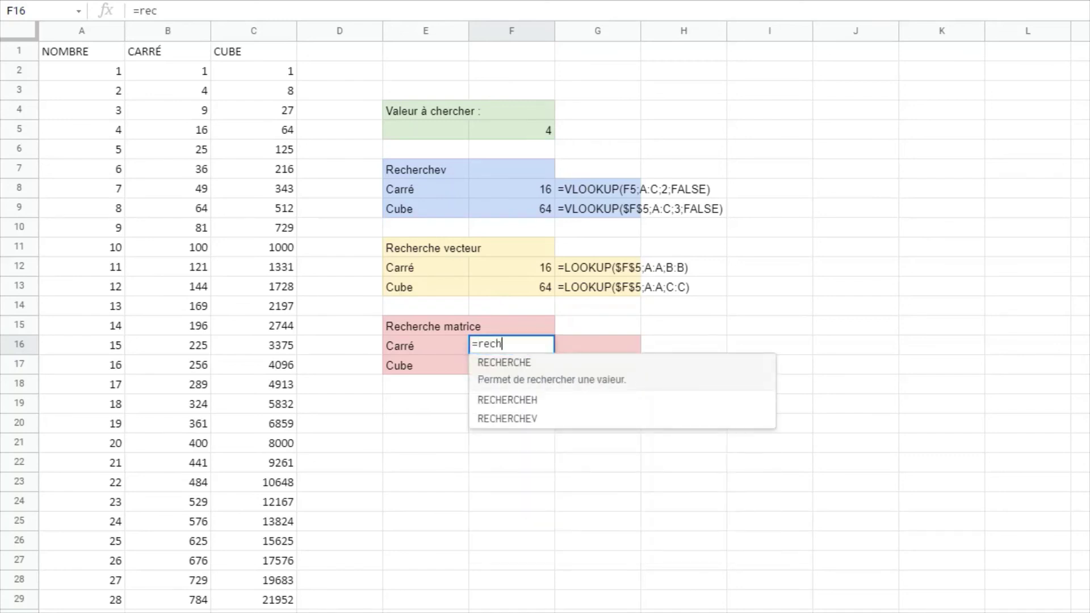
pyautogui.write('erche(')
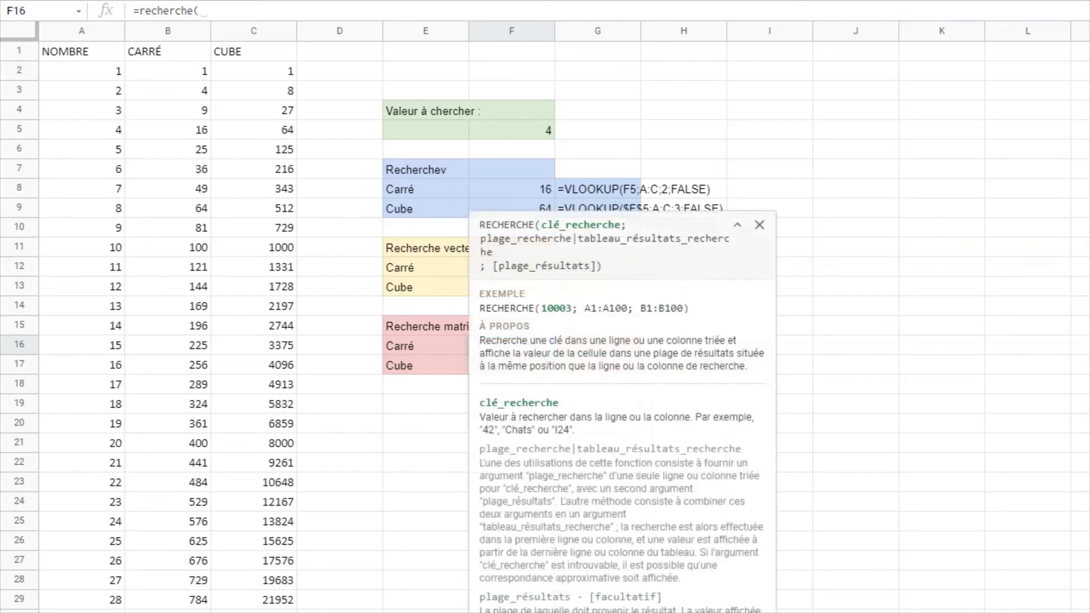
pyautogui.click(534, 132)
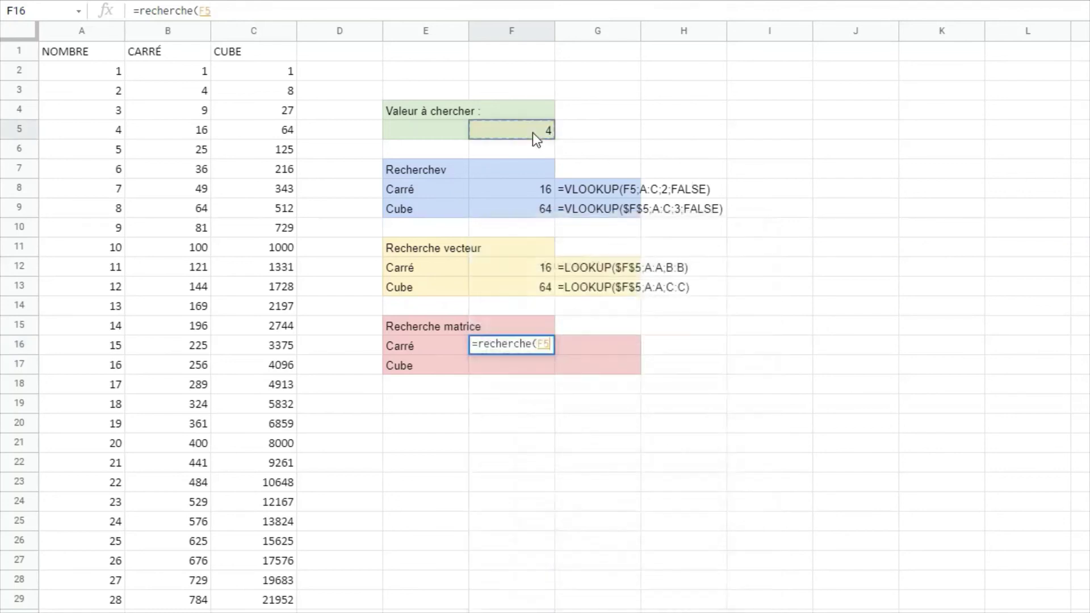
pyautogui.write(';')
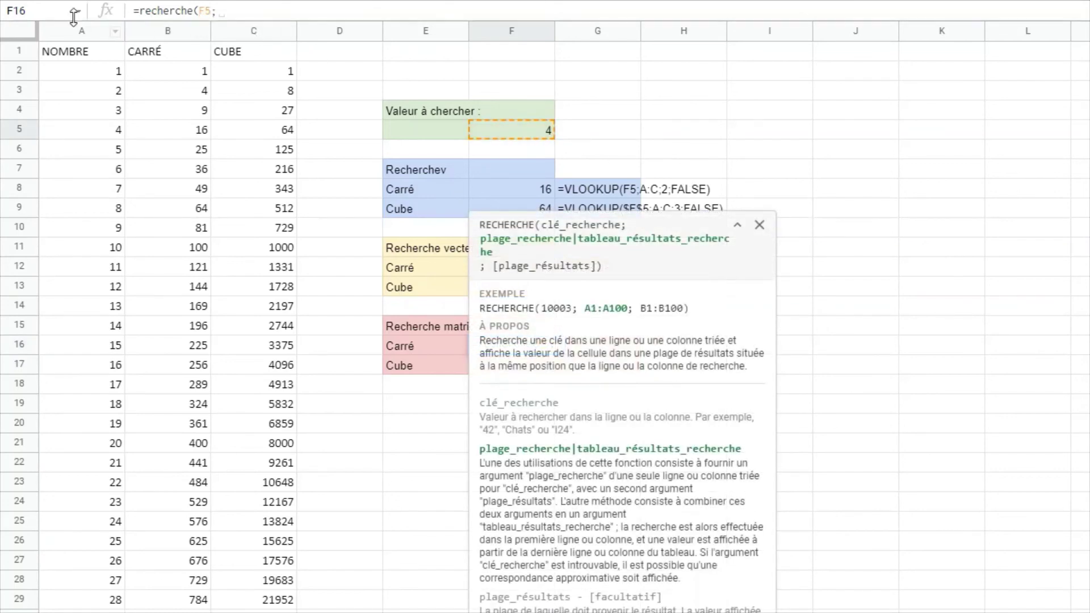
pyautogui.moveTo(80, 34); pyautogui.dragTo(153, 31)
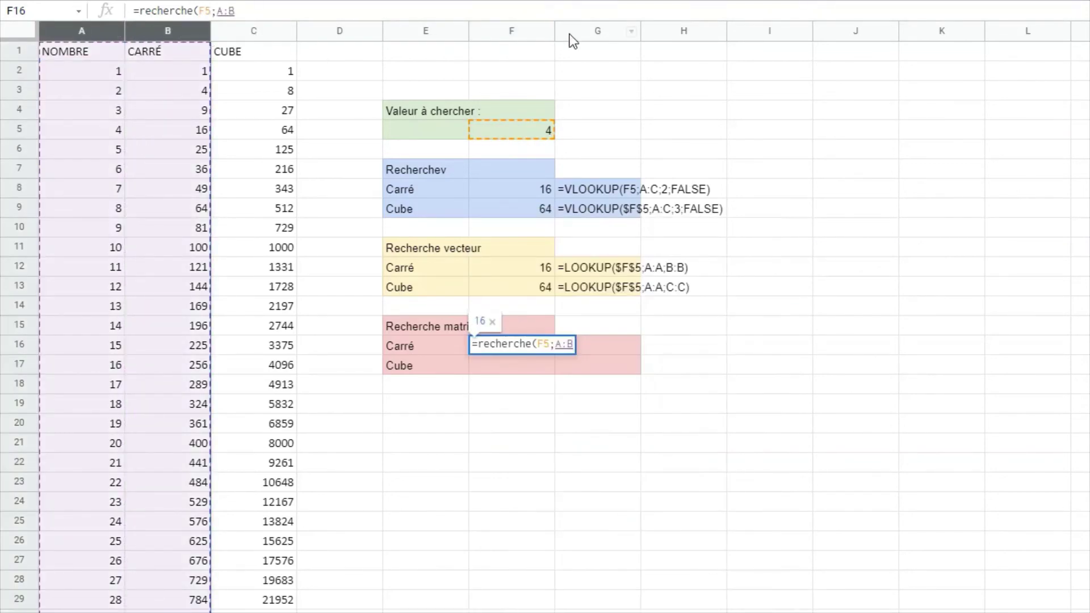
pyautogui.write(')')
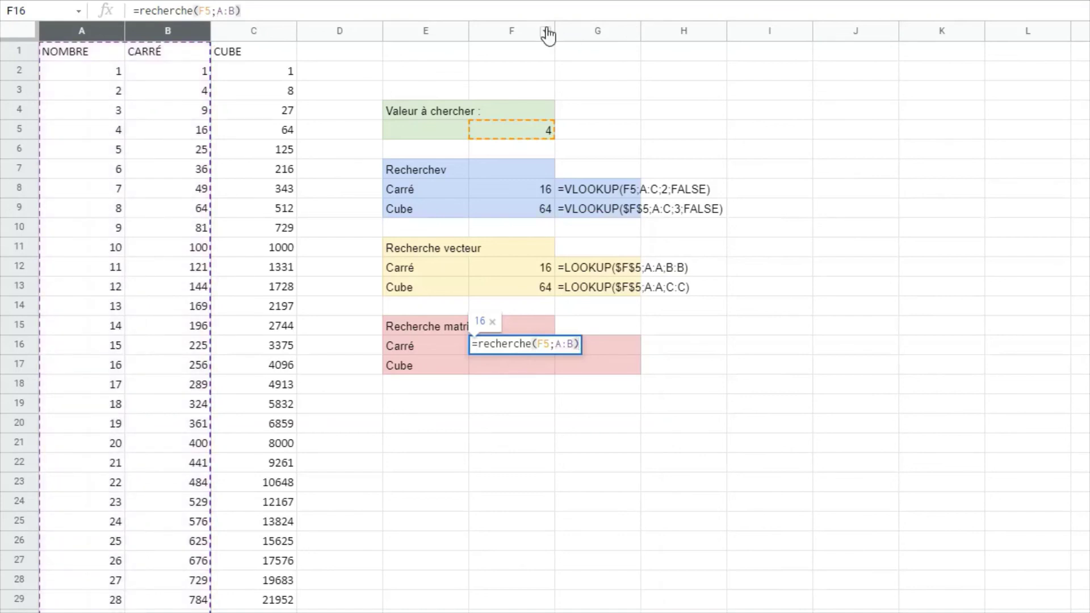
pyautogui.press('Return')
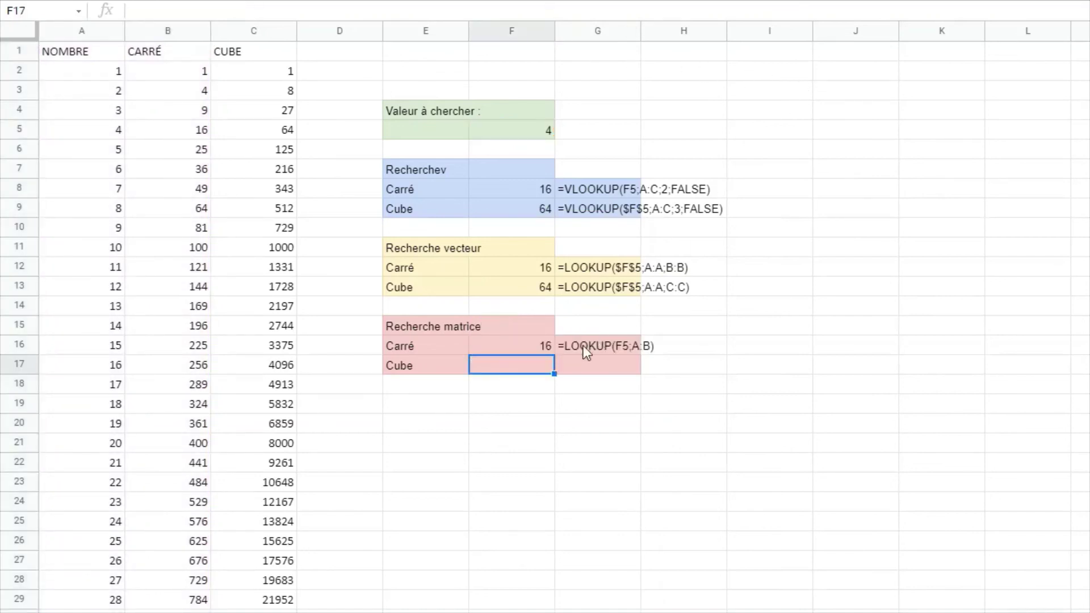
# Start the cube array lookup =RECHERCHE(F5;A:C in the Recherche matrice Cube cell.
pyautogui.write('=rech')
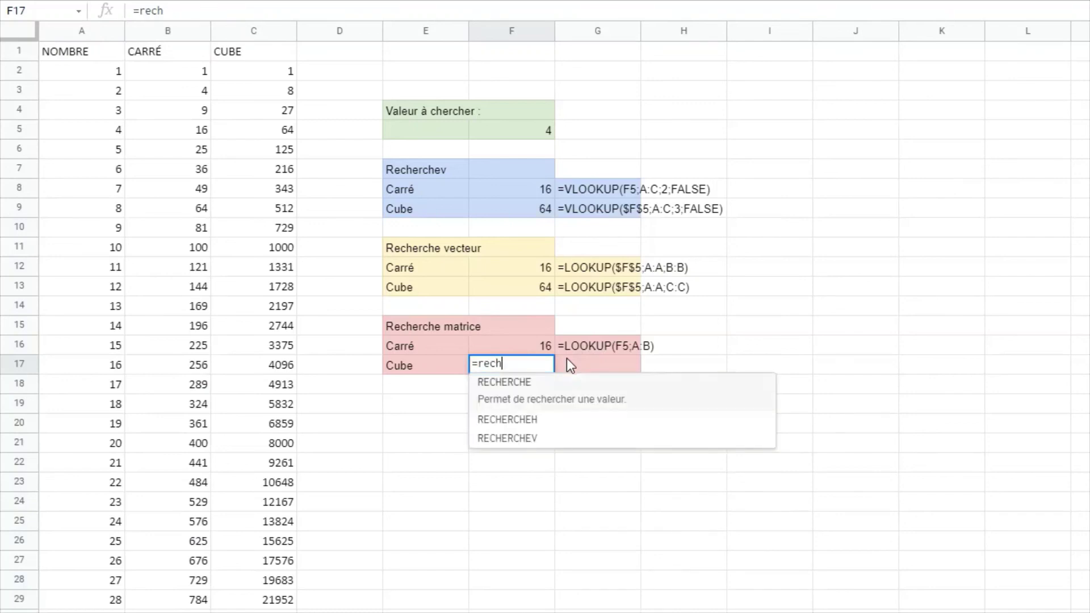
pyautogui.write('erche(')
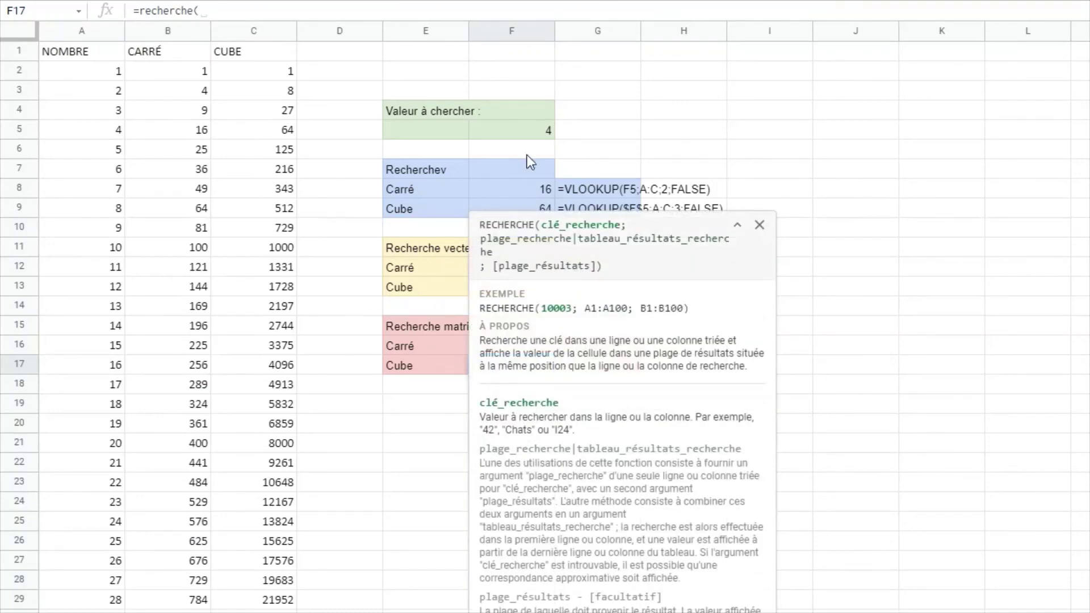
pyautogui.click(523, 134)
pyautogui.write(';')
pyautogui.moveTo(82, 31); pyautogui.dragTo(250, 30)
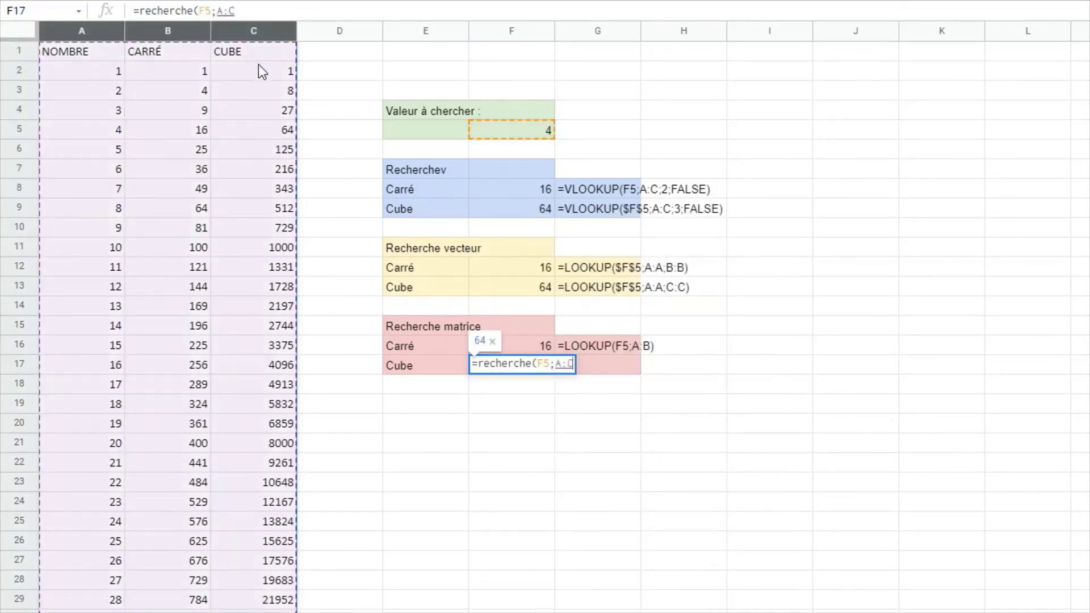
pyautogui.write(';')
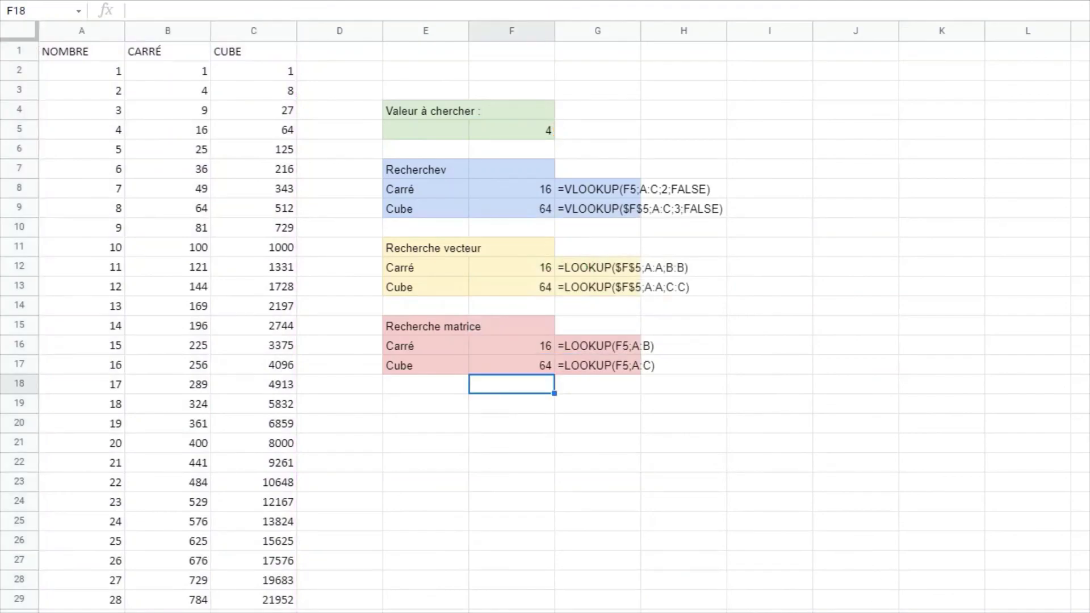